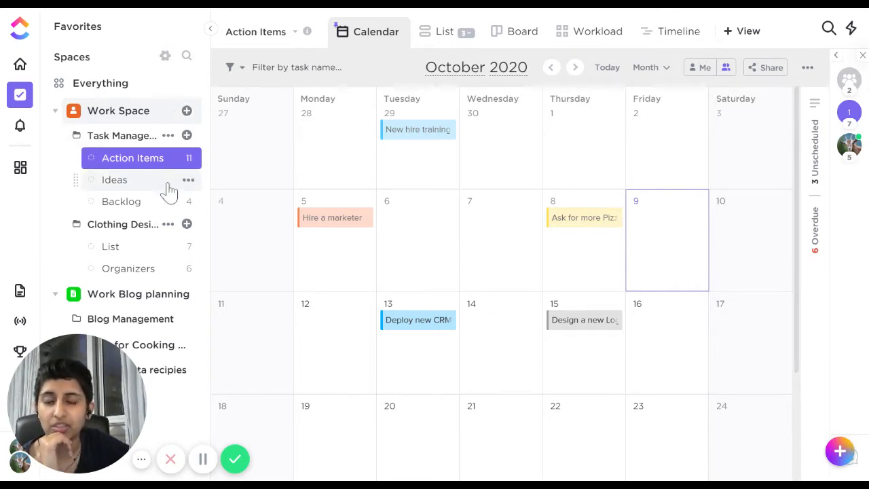
View the calendars of the Task Management folder and the Work Space, and open the Everything calendar.
{"action": "left_click", "coordinate": [138, 140]}
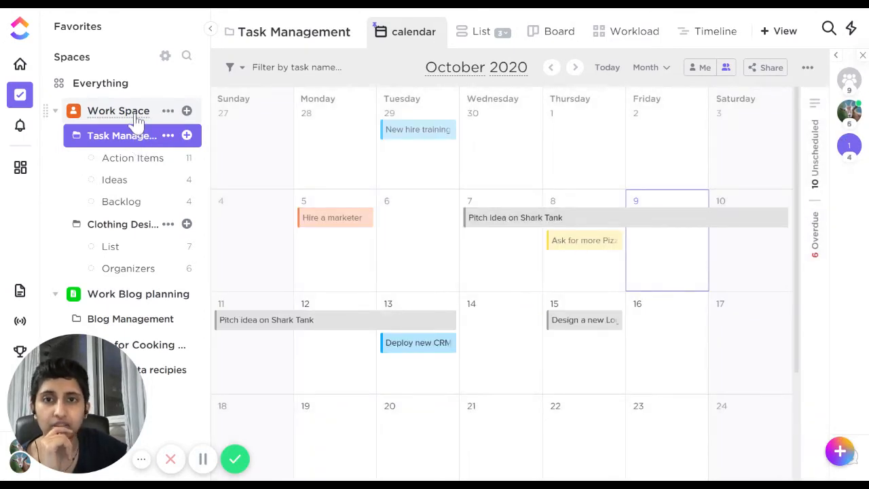
{"action": "left_click", "coordinate": [136, 119]}
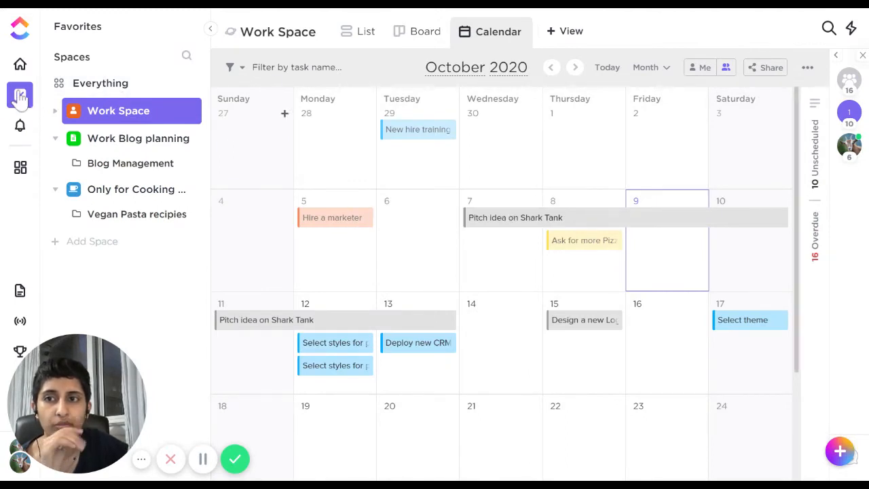
{"action": "left_click", "coordinate": [124, 87]}
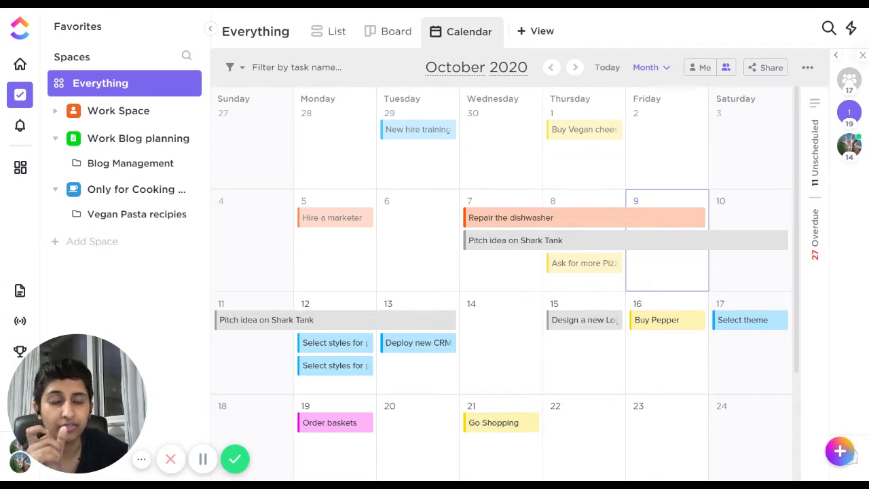
Switch the Everything calendar to the Day layout and limit it to your own tasks with Me mode.
{"action": "left_click", "coordinate": [662, 70]}
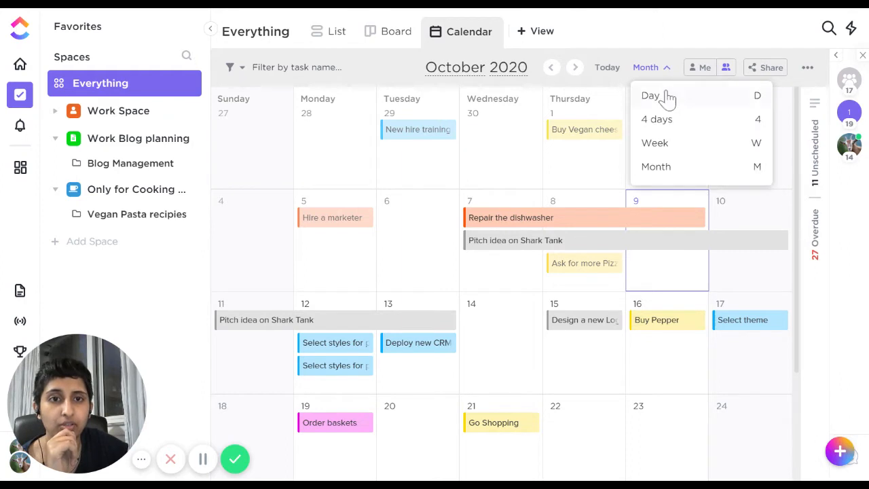
{"action": "left_click", "coordinate": [666, 98]}
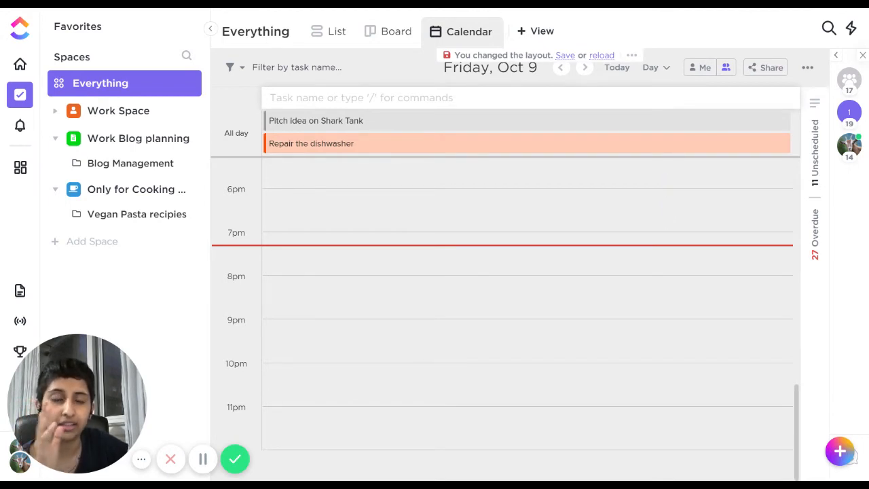
{"action": "left_click", "coordinate": [700, 71]}
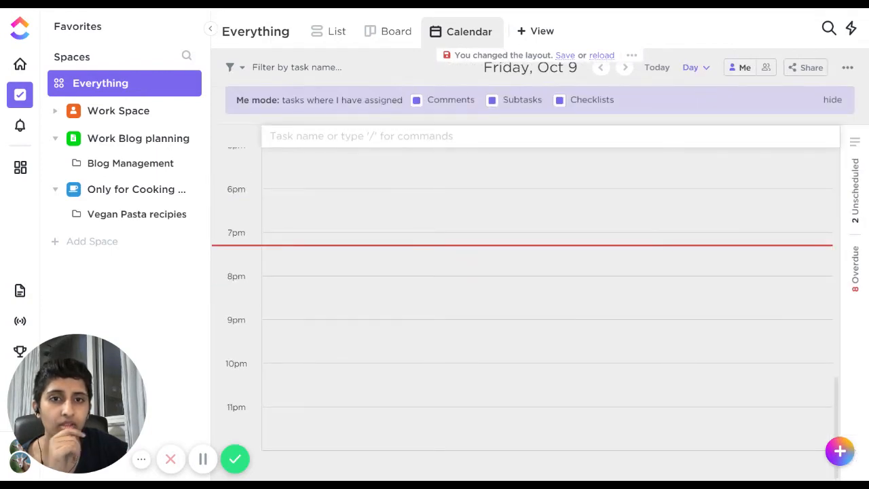
{"action": "scroll", "coordinate": [598, 231], "scroll_direction": "up", "scroll_amount": 8}
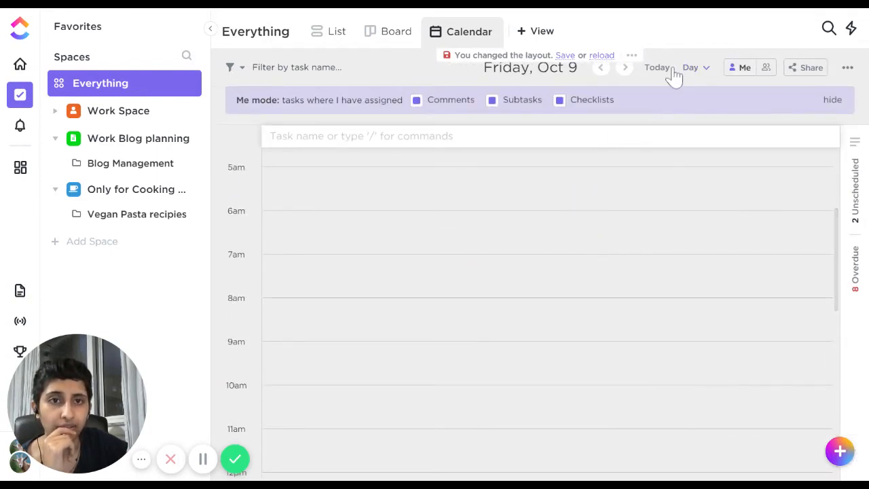
Return the calendar to the Month layout and show everyone's tasks again.
{"action": "left_click", "coordinate": [698, 76]}
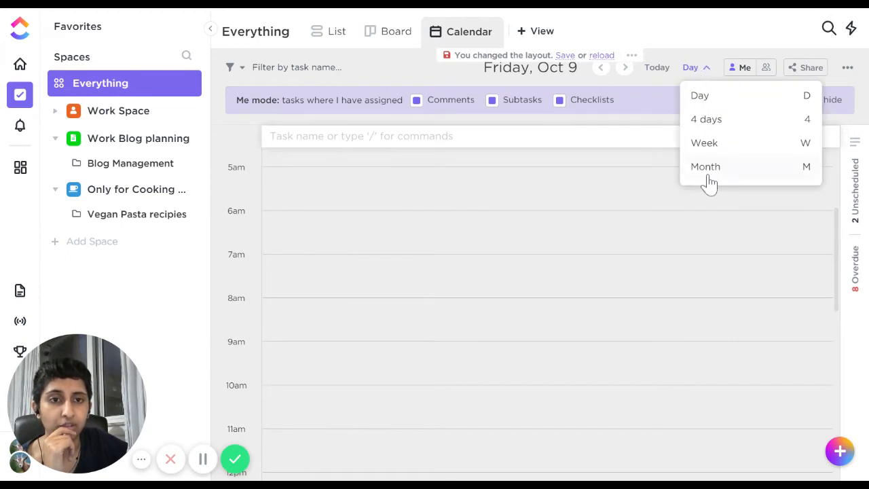
{"action": "key", "text": "m"}
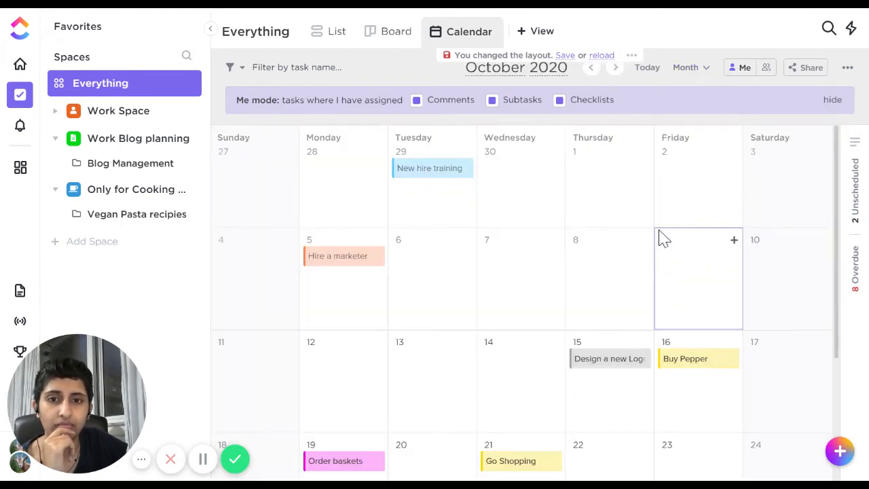
{"action": "left_click", "coordinate": [767, 68]}
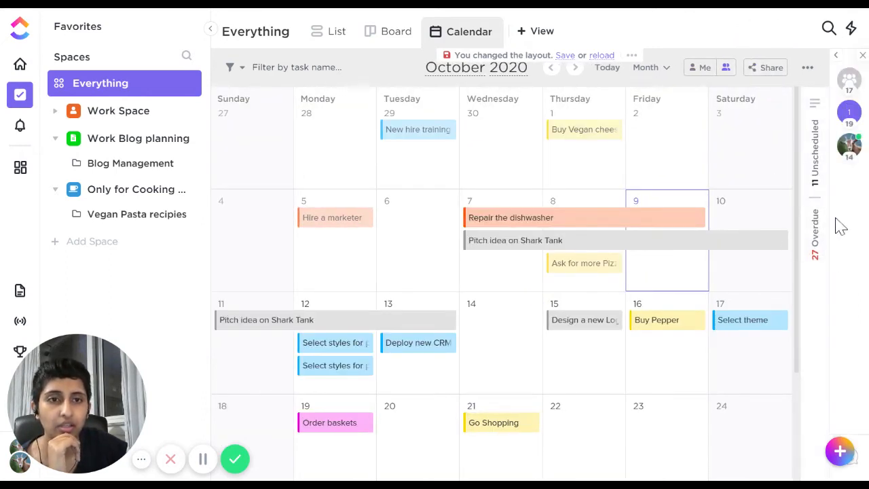
Schedule the unscheduled task April fools marketing prank starting October 16, and unschedule the Buy Pepper task.
{"action": "left_click", "coordinate": [817, 180]}
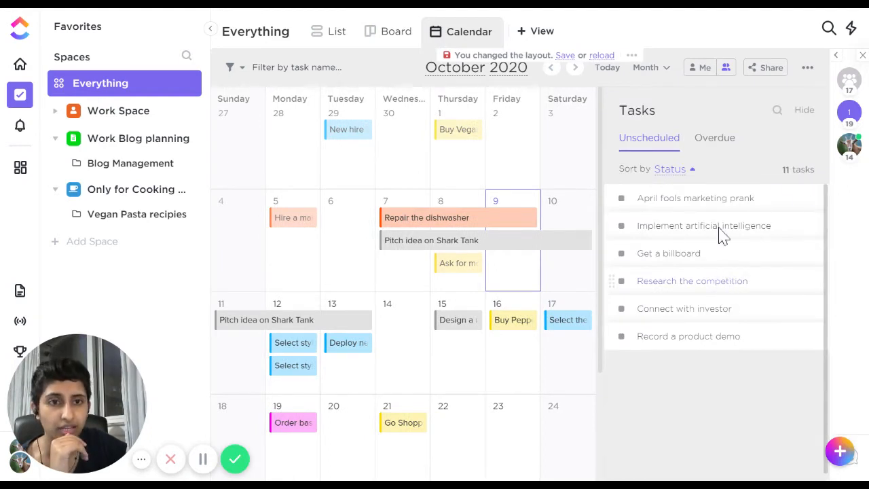
{"action": "left_click_drag", "start_coordinate": [733, 200], "coordinate": [530, 377]}
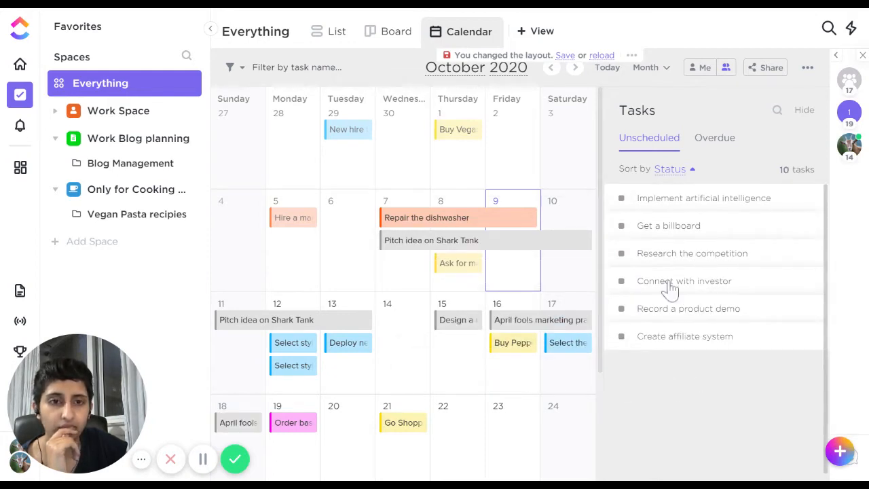
{"action": "left_click_drag", "start_coordinate": [501, 343], "coordinate": [692, 427]}
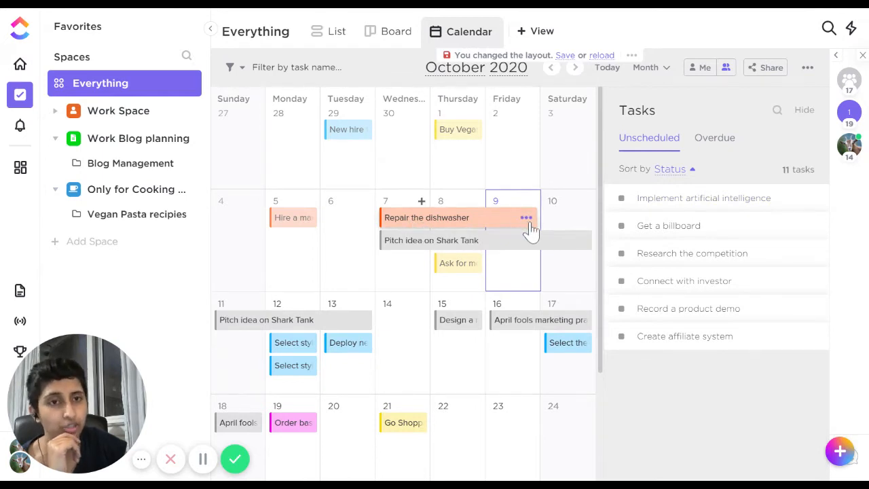
Reschedule the overdue task Ask for more Pizza to October 22 and hide the task list.
{"action": "left_click", "coordinate": [710, 141]}
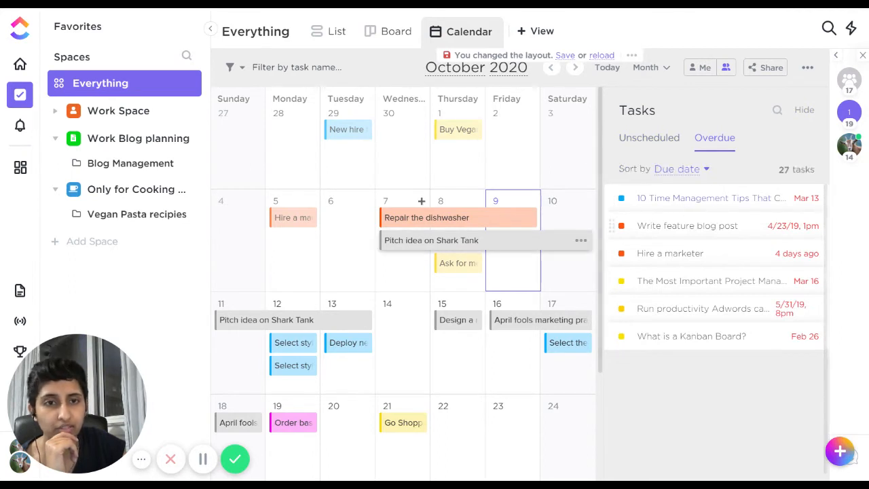
{"action": "left_click_drag", "start_coordinate": [677, 197], "coordinate": [459, 438]}
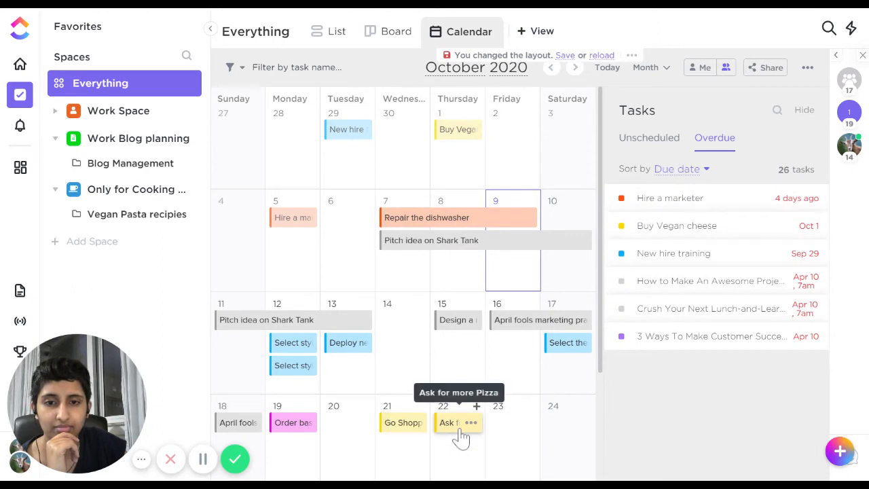
{"action": "left_click", "coordinate": [803, 110]}
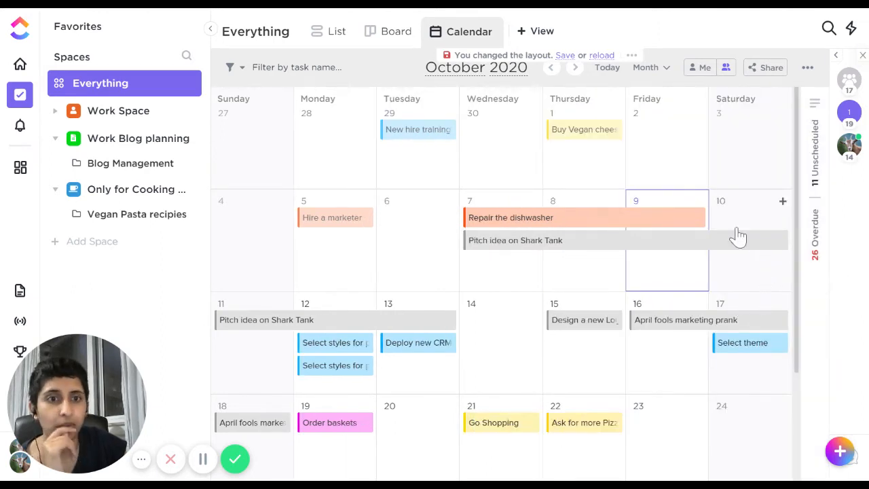
Create a task named Feed the dog on October 10 in Action Items, assigned to yourself.
{"action": "left_click", "coordinate": [782, 203]}
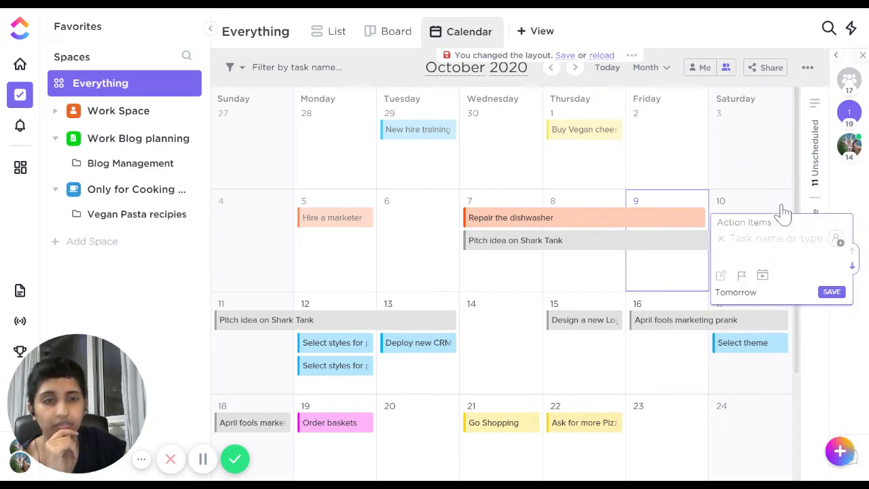
{"action": "type", "text": "Feed the dog"}
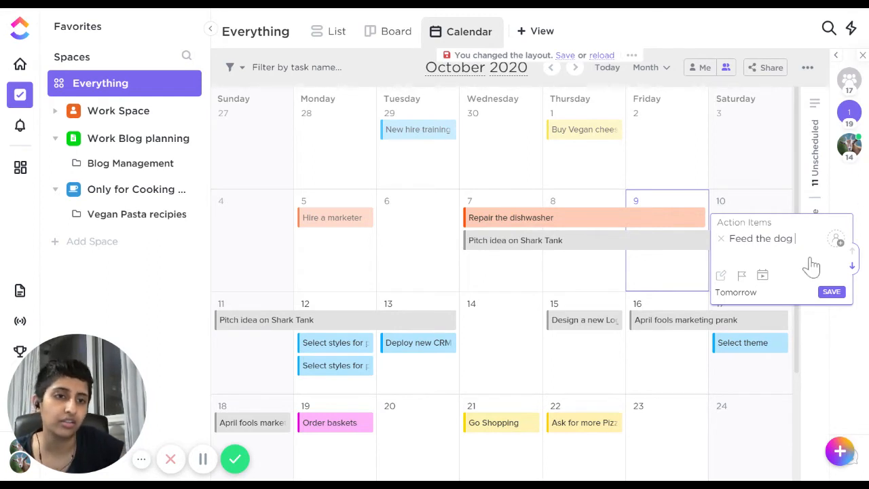
{"action": "left_click", "coordinate": [837, 240]}
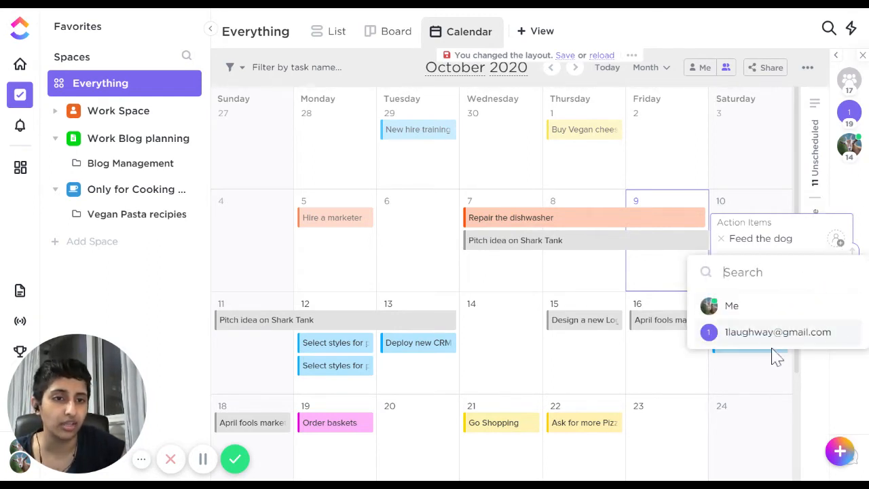
{"action": "left_click", "coordinate": [739, 309]}
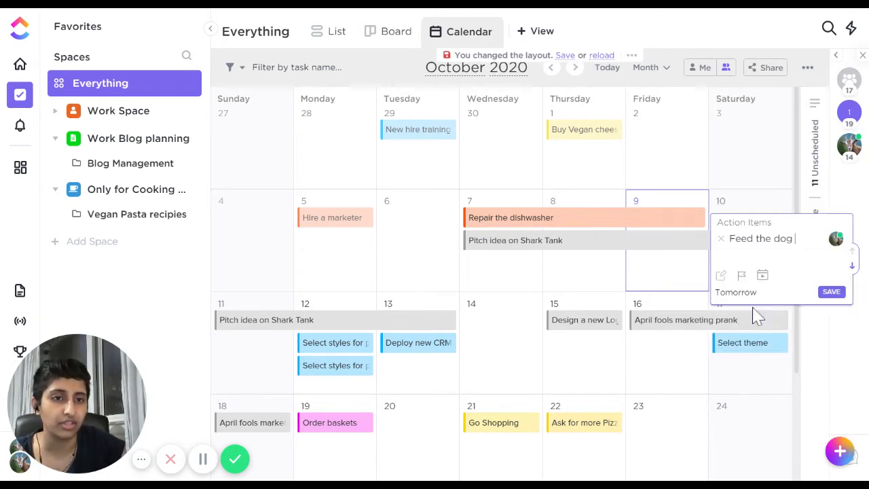
{"action": "left_click", "coordinate": [829, 299]}
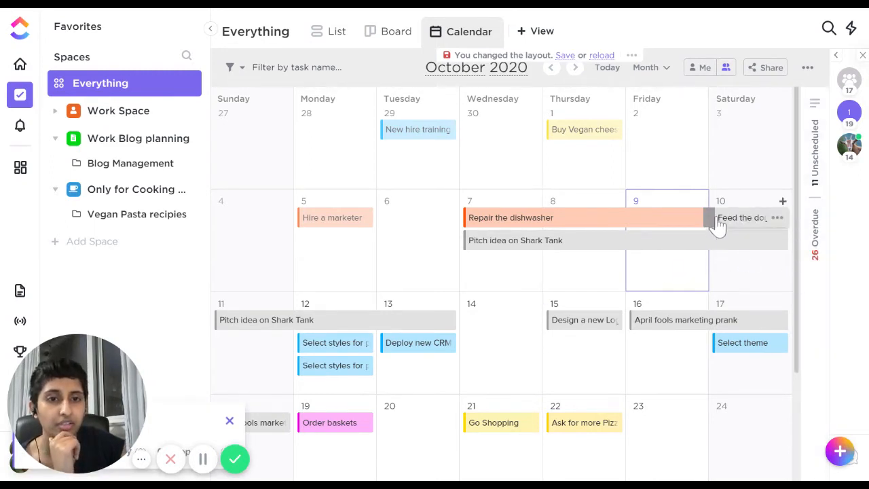
Move the Feed the dog task to October 14 and set the Design a new Logo task's status to In Progress.
{"action": "left_click_drag", "start_coordinate": [721, 223], "coordinate": [494, 361]}
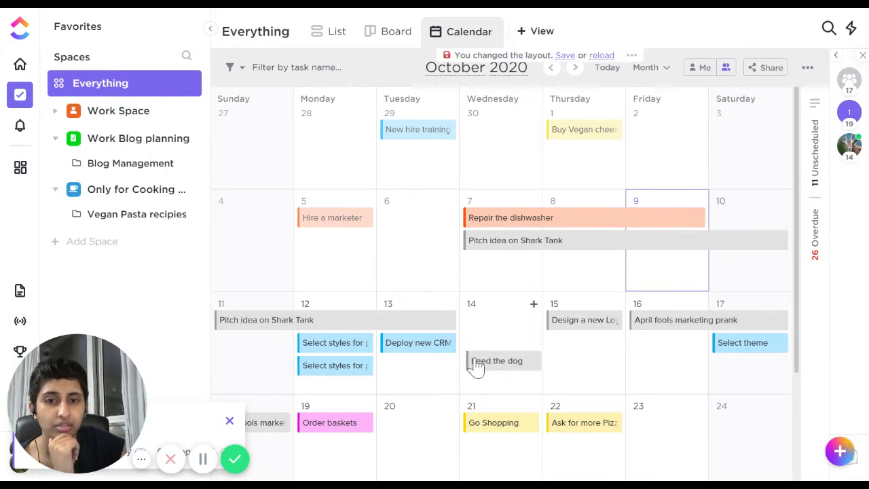
{"action": "left_click", "coordinate": [543, 321]}
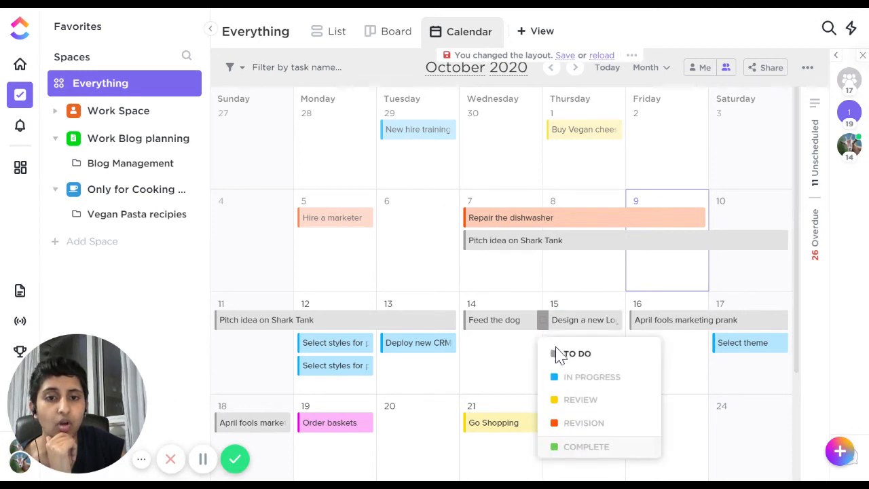
{"action": "left_click", "coordinate": [577, 378]}
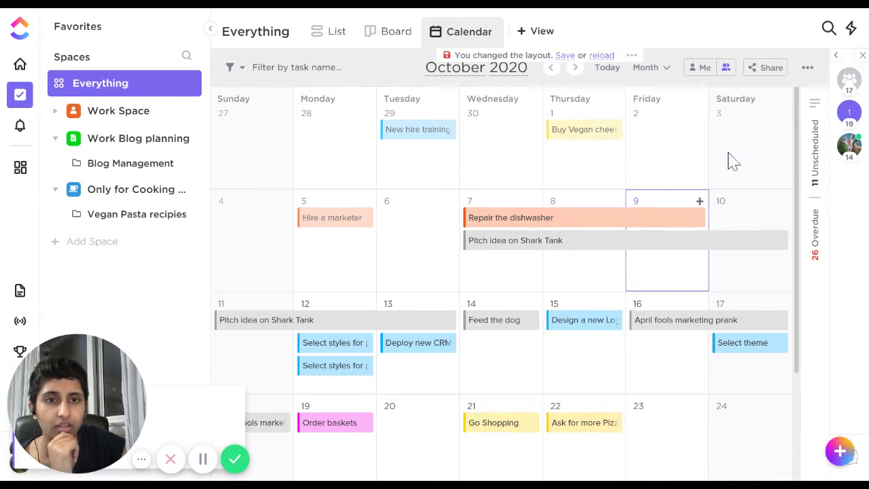
Filter the calendar to tasks whose priority is Urgent, and clear the filter.
{"action": "left_click", "coordinate": [242, 68]}
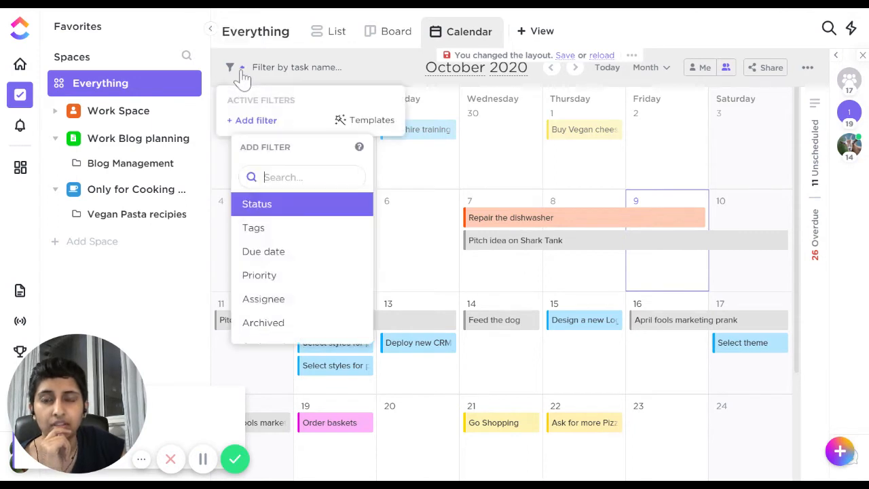
{"action": "left_click", "coordinate": [264, 284]}
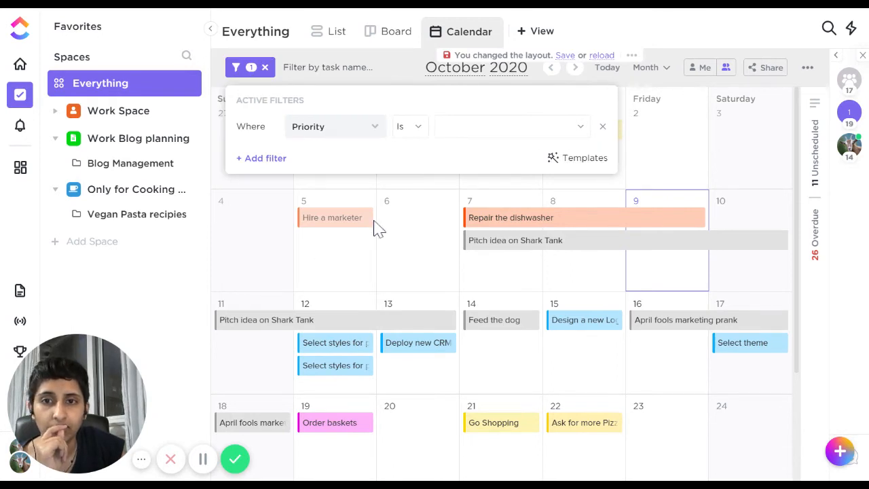
{"action": "left_click", "coordinate": [369, 138]}
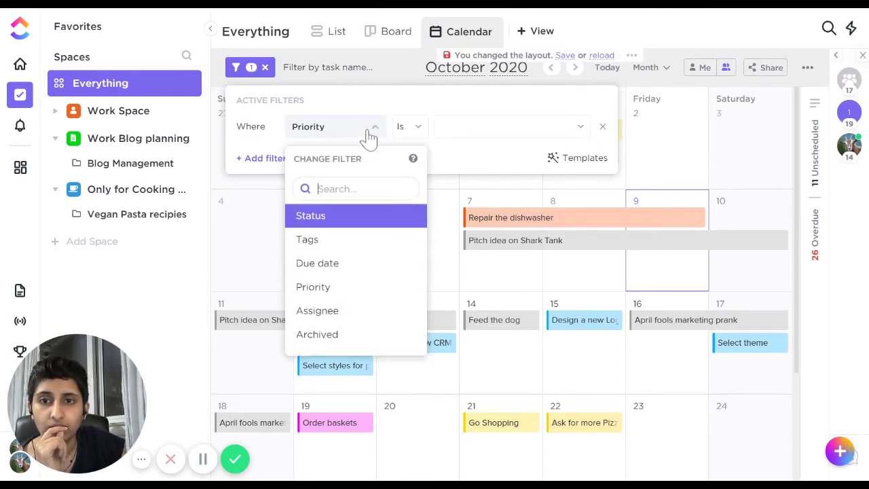
{"action": "left_click", "coordinate": [471, 140]}
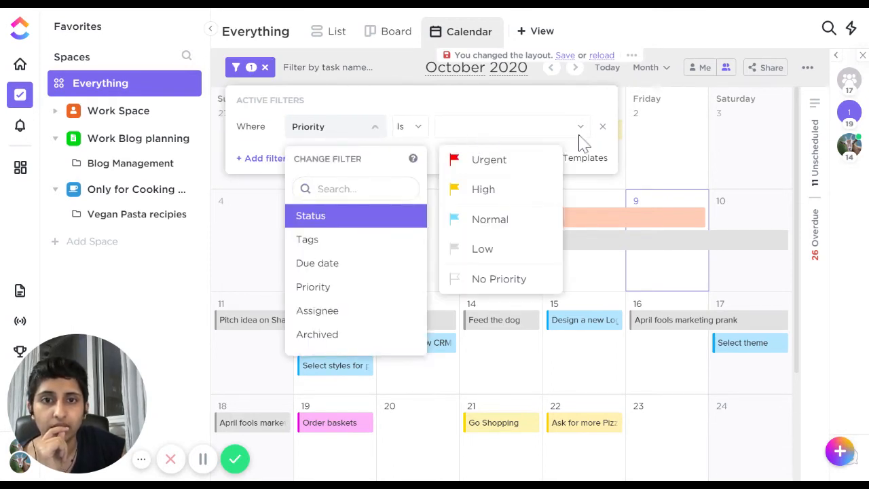
{"action": "left_click", "coordinate": [486, 163]}
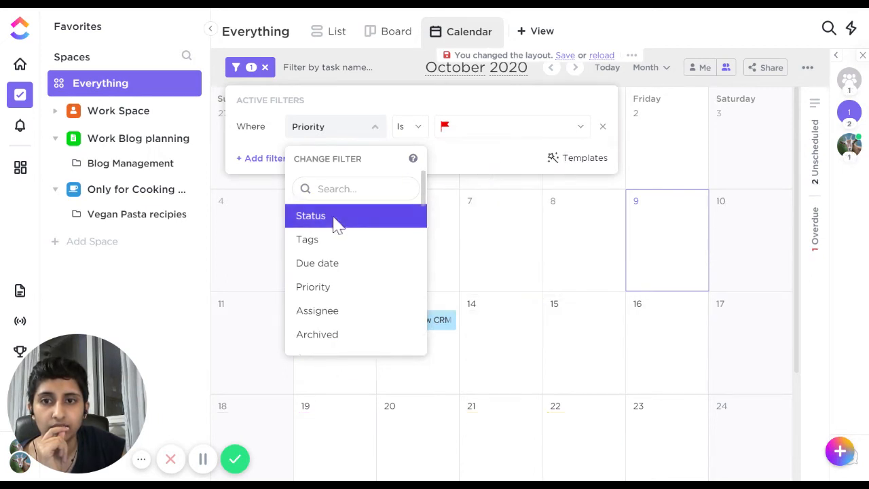
{"action": "left_click", "coordinate": [536, 288]}
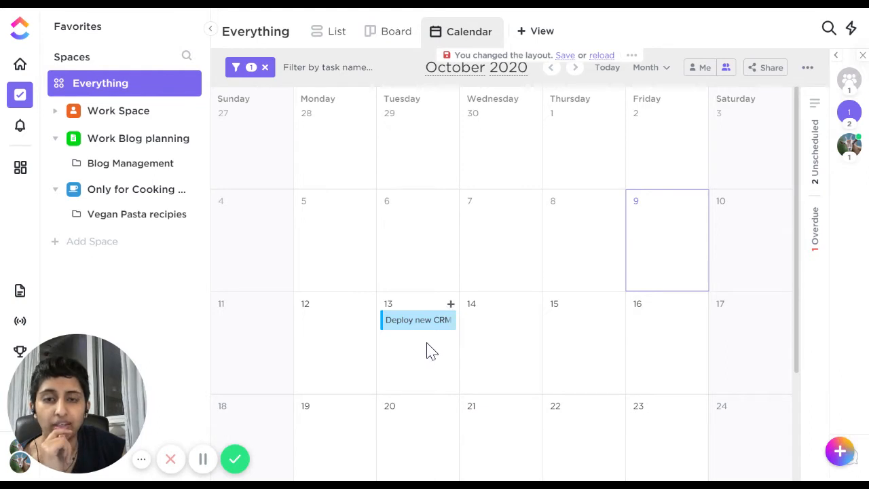
{"action": "left_click", "coordinate": [266, 74]}
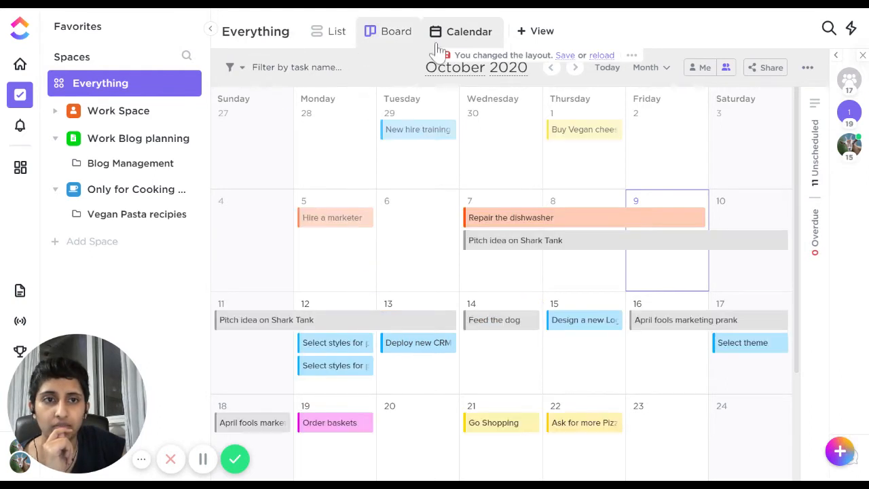
Turn on Always stay on this date in the calendar view settings.
{"action": "left_click", "coordinate": [807, 70]}
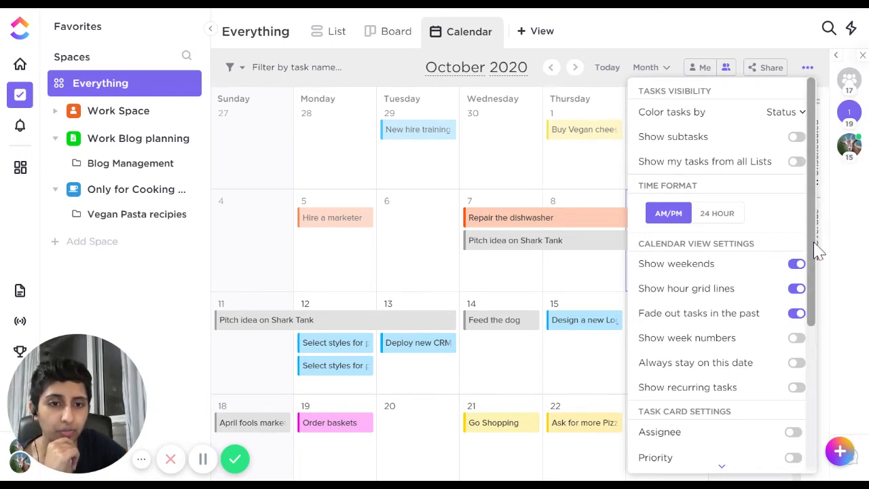
{"action": "left_click_drag", "start_coordinate": [815, 254], "coordinate": [814, 277]}
{"action": "scroll", "coordinate": [814, 277], "scroll_direction": "down", "scroll_amount": 2}
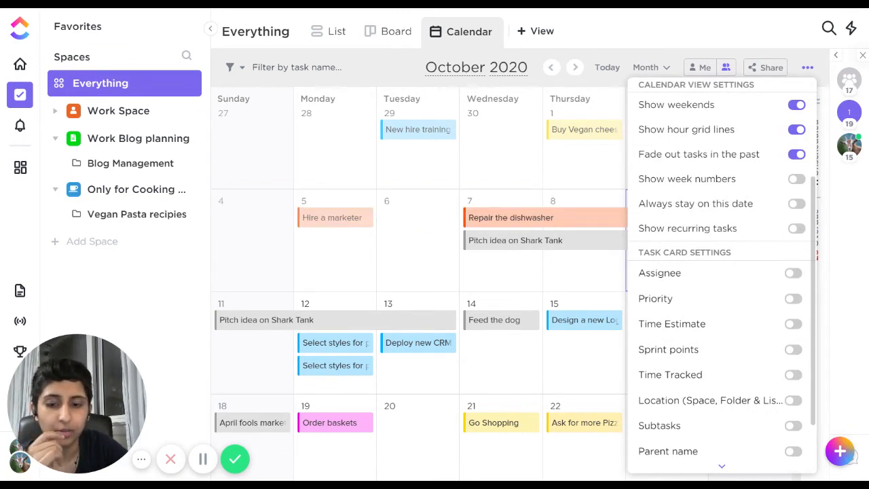
{"action": "left_click", "coordinate": [800, 208]}
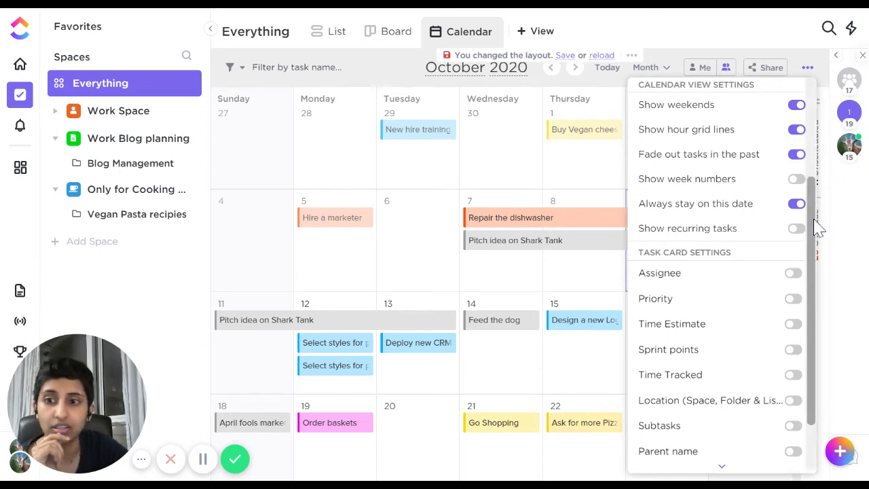
{"action": "left_click_drag", "start_coordinate": [813, 229], "coordinate": [813, 250]}
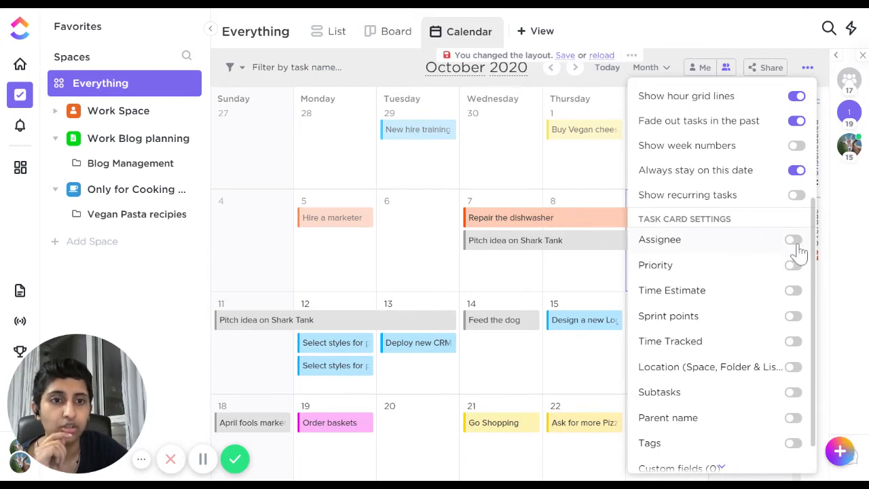
Show Assignee, Priority, Time Estimate, Time Tracked, Location, Subtasks and Tags on the calendar's task cards, and close the view settings.
{"action": "left_click", "coordinate": [793, 240]}
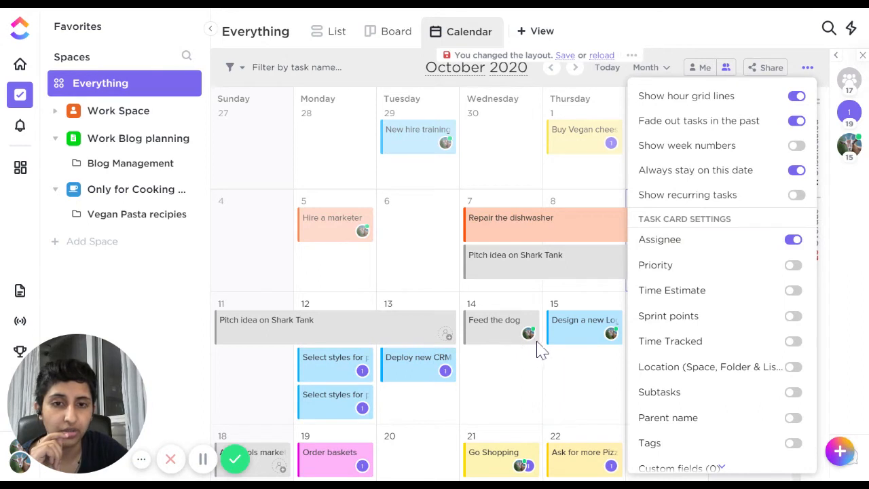
{"action": "left_click", "coordinate": [795, 266]}
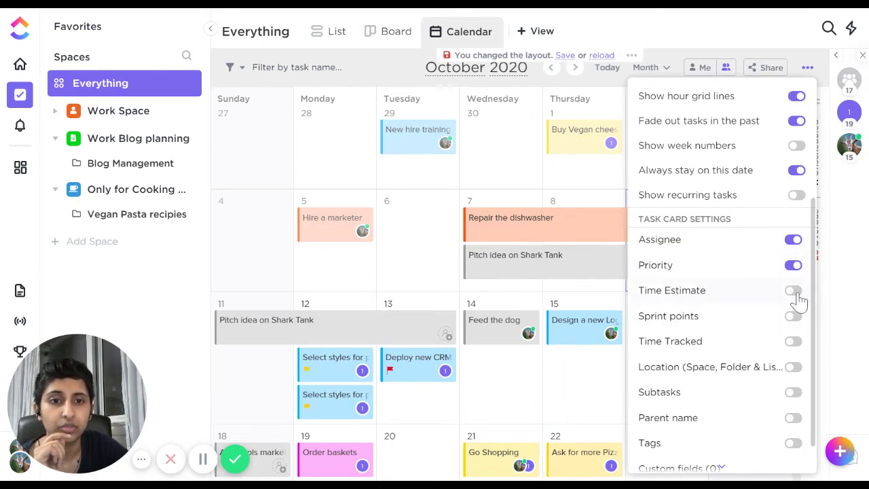
{"action": "left_click", "coordinate": [792, 291]}
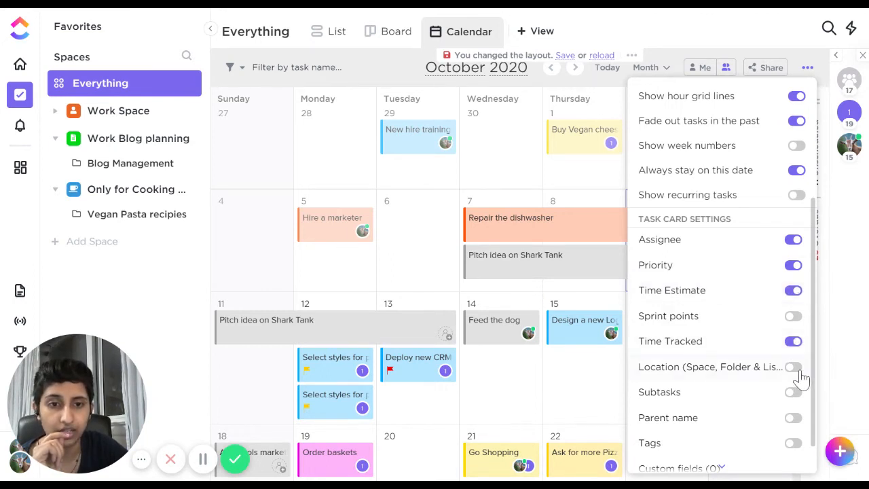
{"action": "left_click", "coordinate": [794, 368]}
{"action": "left_click", "coordinate": [794, 393]}
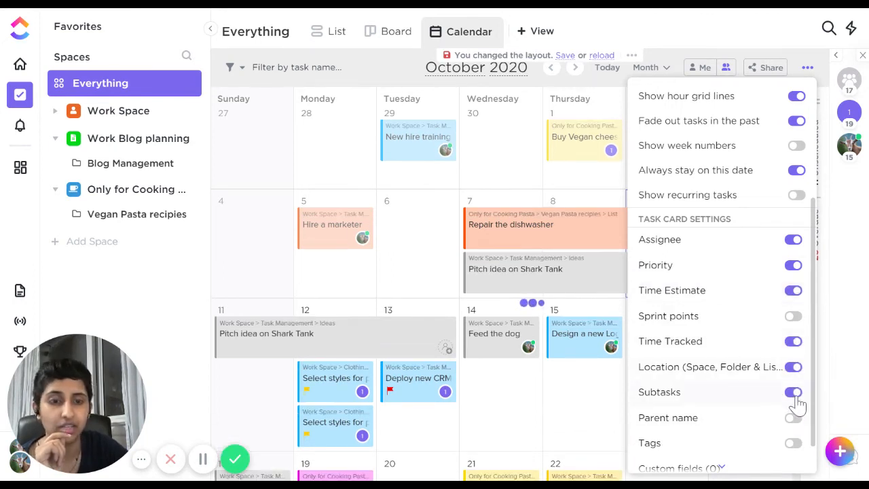
{"action": "left_click", "coordinate": [795, 444]}
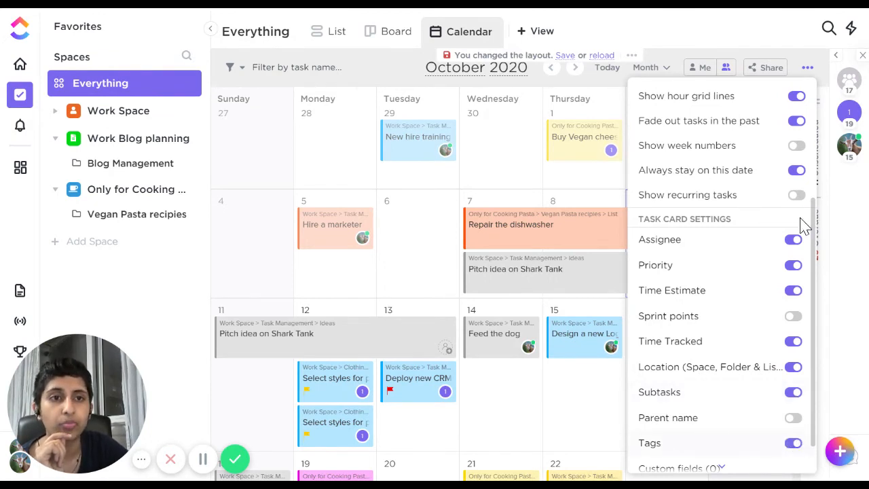
{"action": "left_click", "coordinate": [807, 68]}
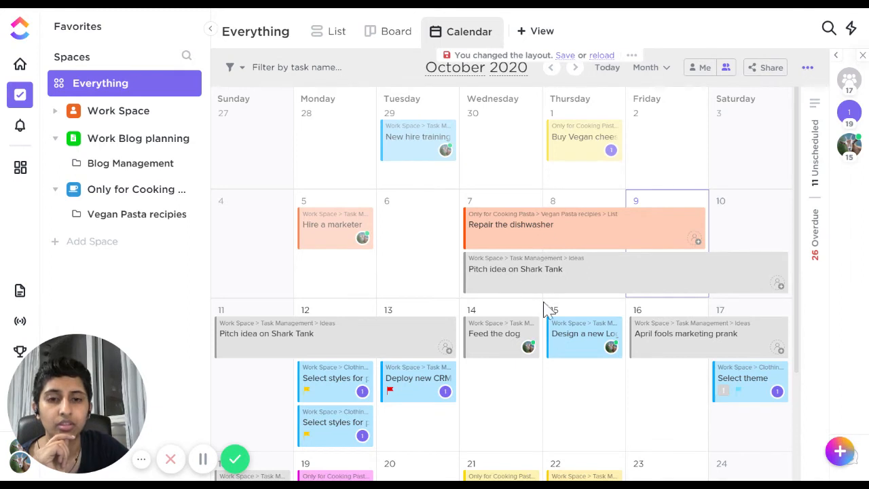
Filter the calendar to tasks whose priority is Urgent and whose assignee is Me.
{"action": "left_click", "coordinate": [242, 68]}
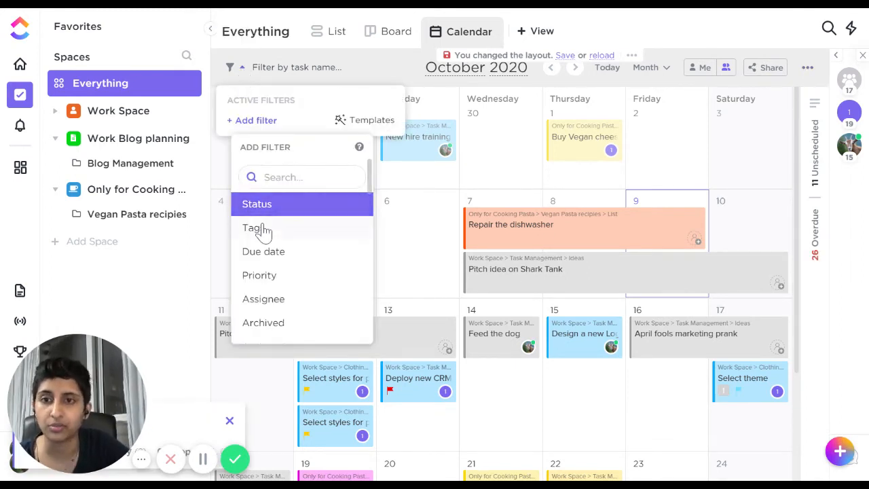
{"action": "left_click", "coordinate": [261, 277]}
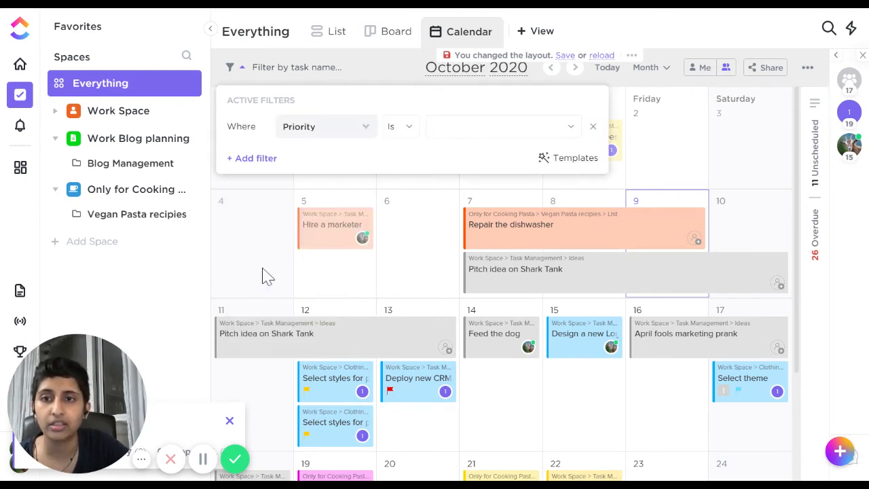
{"action": "left_click", "coordinate": [515, 133]}
{"action": "left_click", "coordinate": [494, 164]}
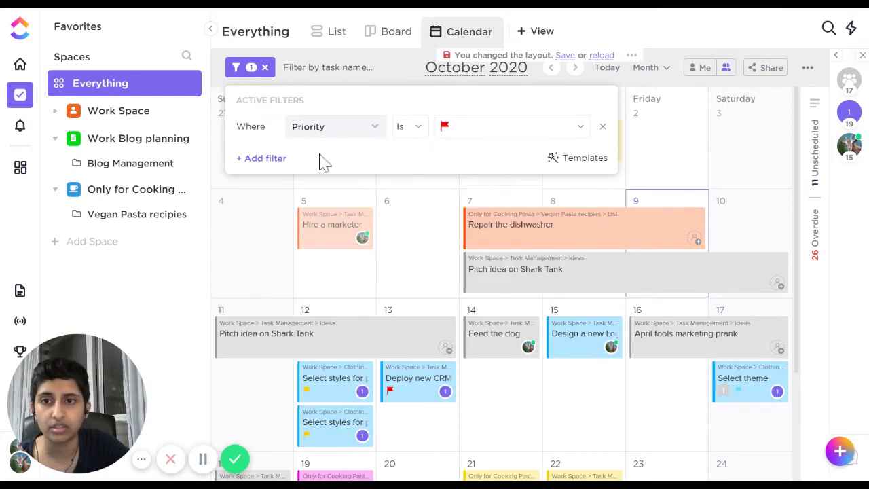
{"action": "left_click", "coordinate": [265, 160]}
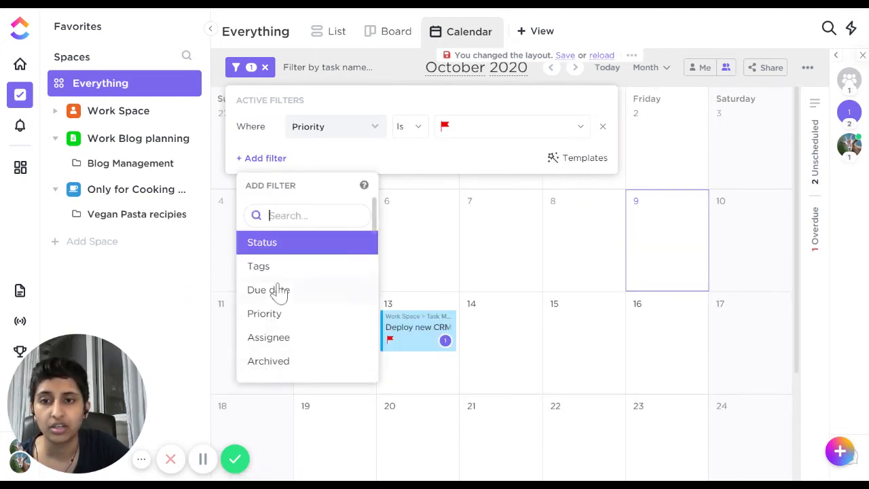
{"action": "left_click", "coordinate": [282, 343]}
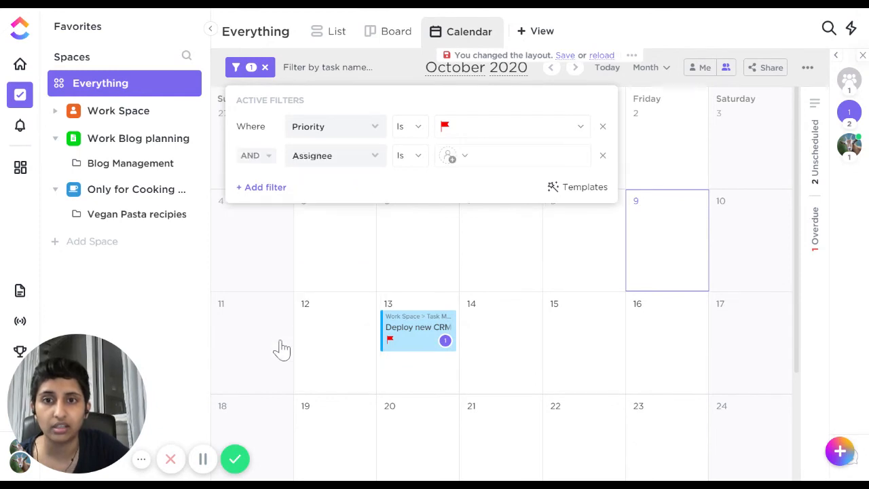
{"action": "left_click", "coordinate": [493, 163]}
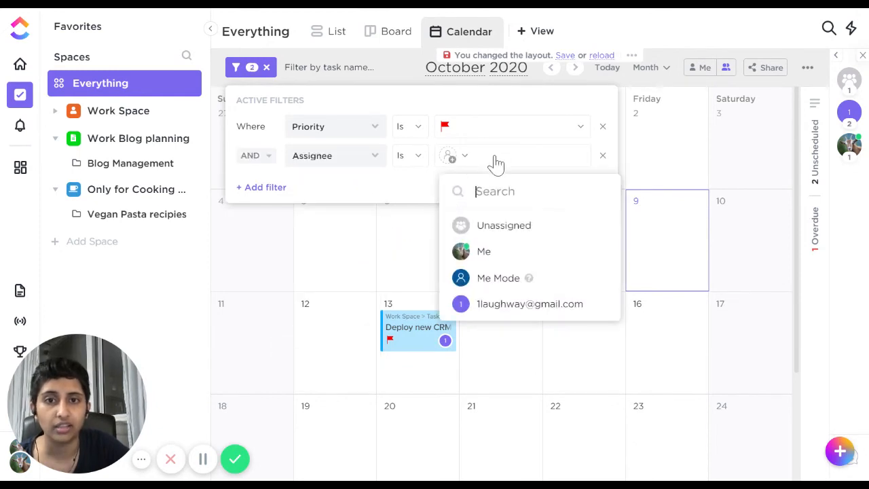
{"action": "left_click", "coordinate": [488, 252]}
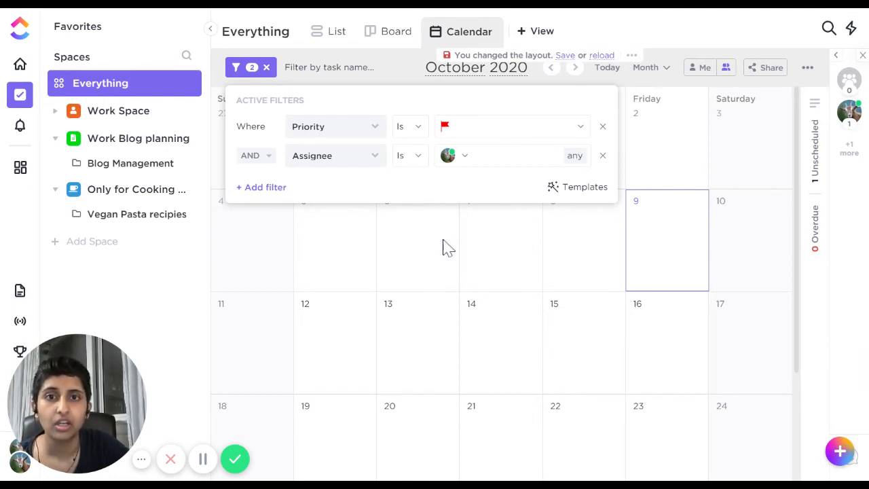
Look at the save options for the changed layout without saving, and clear all calendar filters.
{"action": "left_click", "coordinate": [566, 58]}
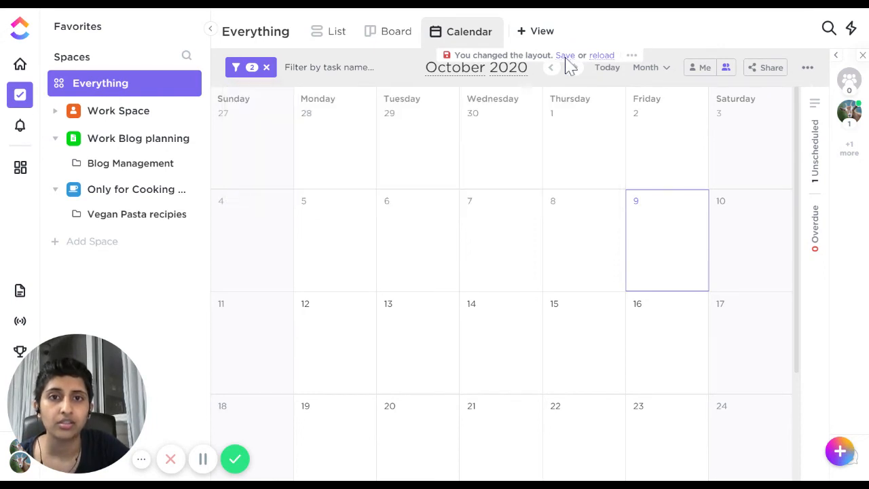
{"action": "left_click", "coordinate": [566, 59]}
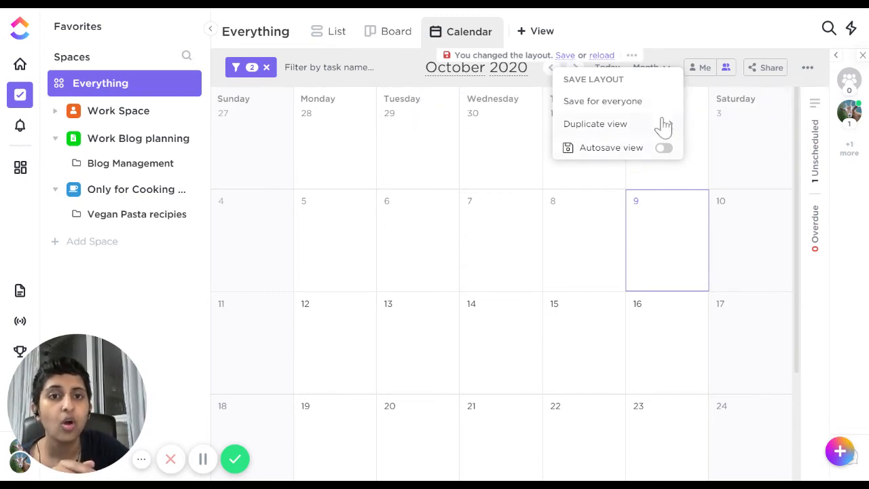
{"action": "left_click", "coordinate": [667, 131]}
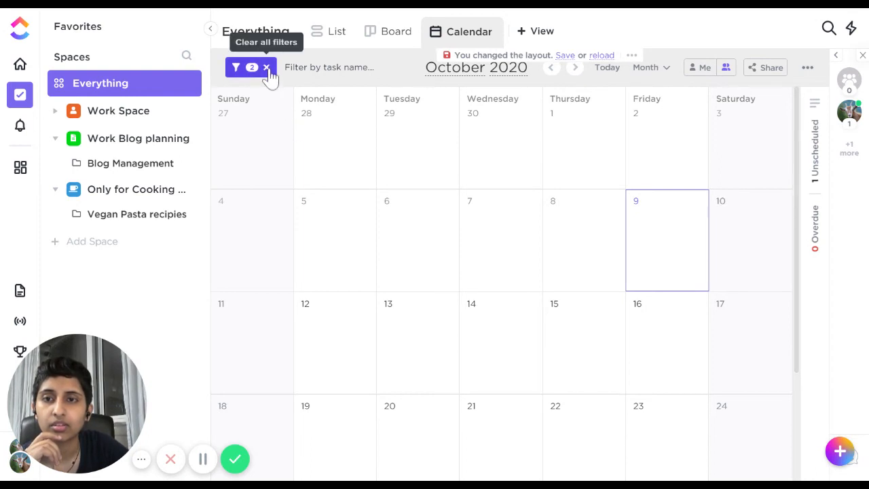
{"action": "left_click", "coordinate": [267, 67]}
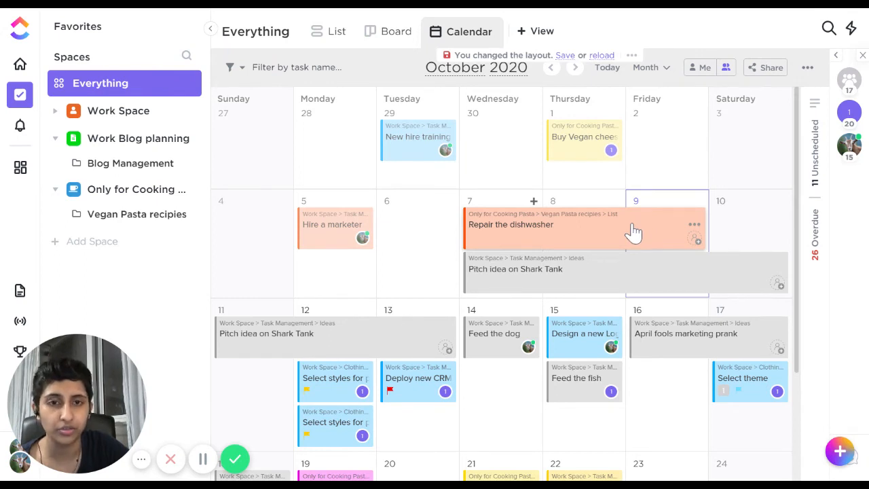
Delete the Repair the dishwasher, Pitch idea on Shark Tank, Design a new Logo and Feed the fish tasks together.
{"action": "left_click", "coordinate": [633, 233], "text": "shift"}
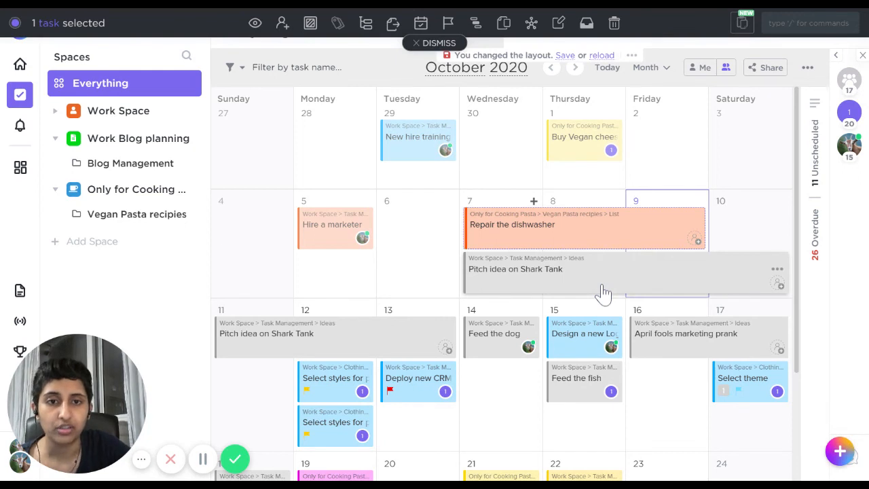
{"action": "left_click", "coordinate": [602, 290], "text": "shift"}
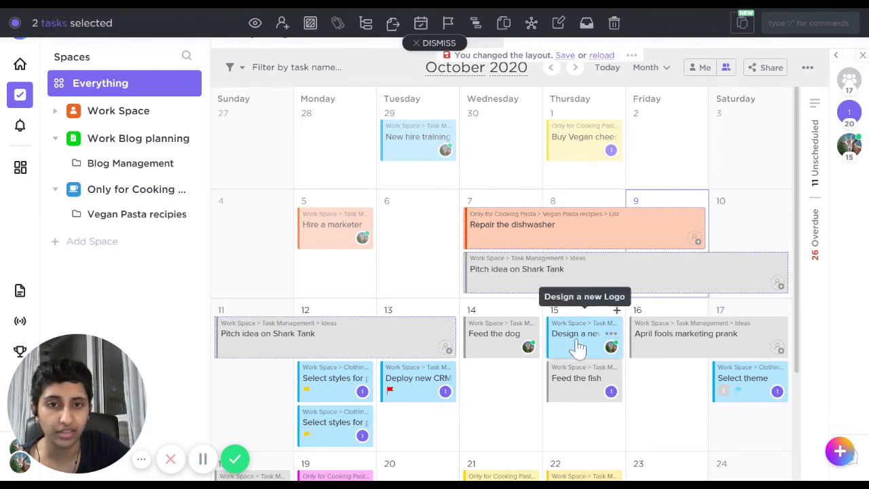
{"action": "left_click", "coordinate": [577, 348], "text": "shift"}
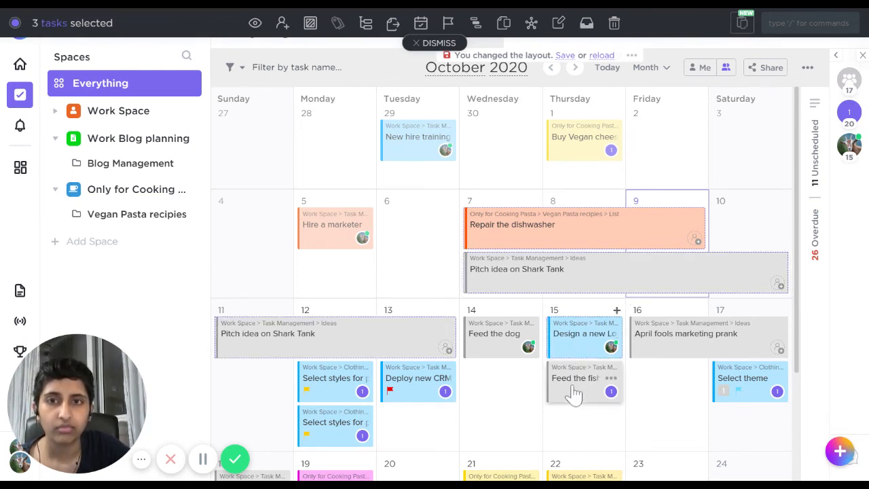
{"action": "left_click", "coordinate": [574, 393], "text": "shift"}
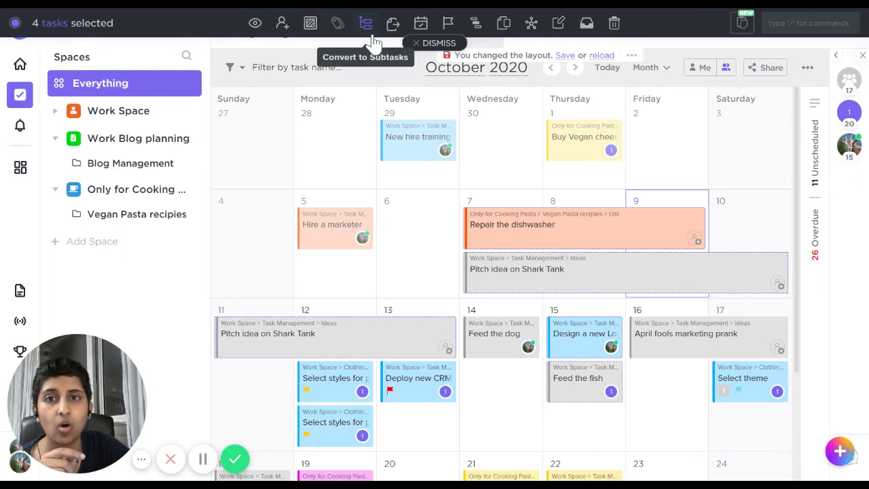
{"action": "left_click", "coordinate": [614, 26]}
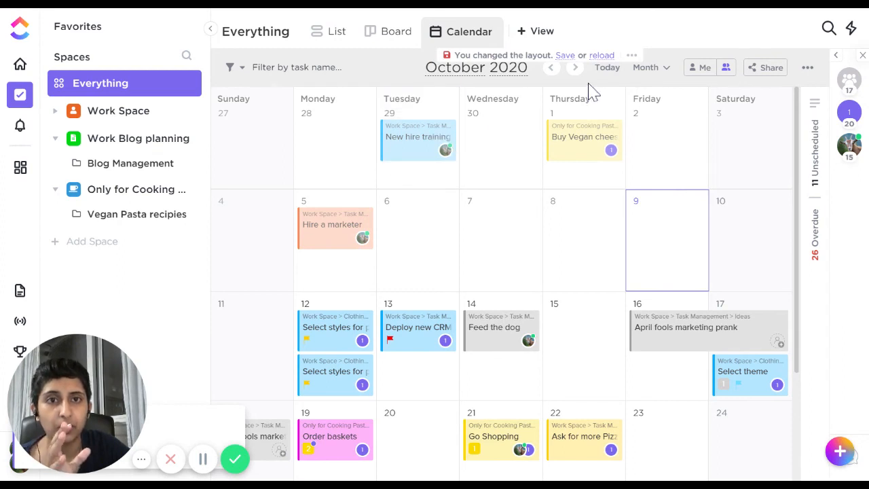
Look at the layout save options and the calendar's public sharing setting, leaving both unchanged.
{"action": "left_click", "coordinate": [631, 56]}
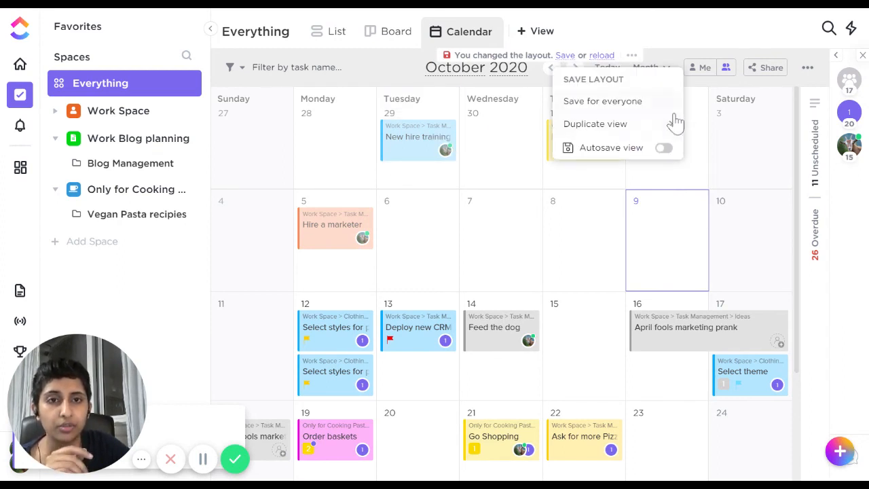
{"action": "left_click", "coordinate": [758, 139]}
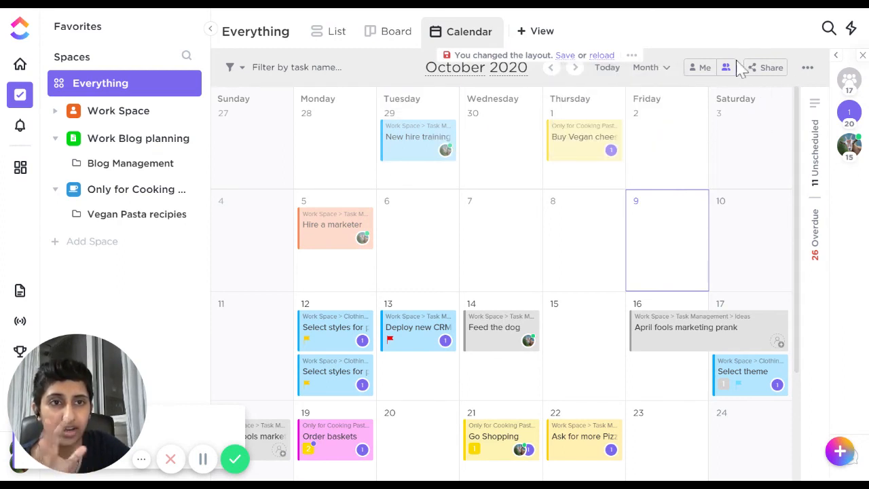
{"action": "left_click", "coordinate": [771, 68]}
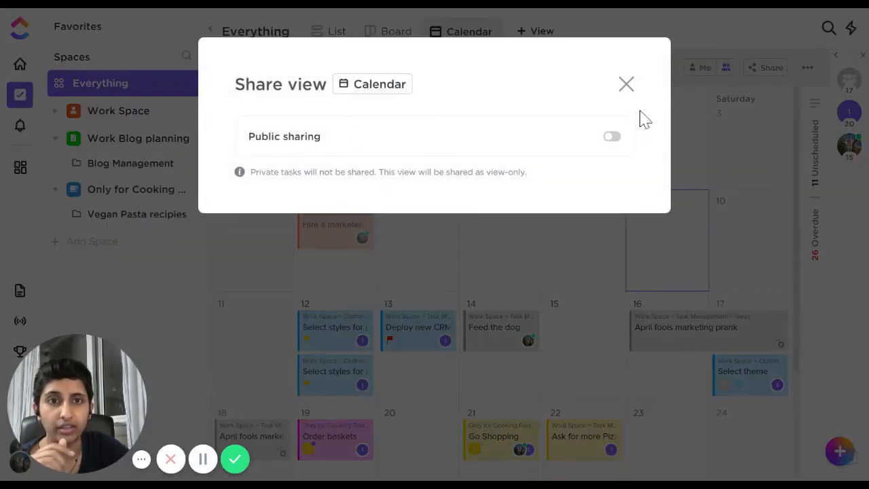
{"action": "left_click", "coordinate": [625, 83]}
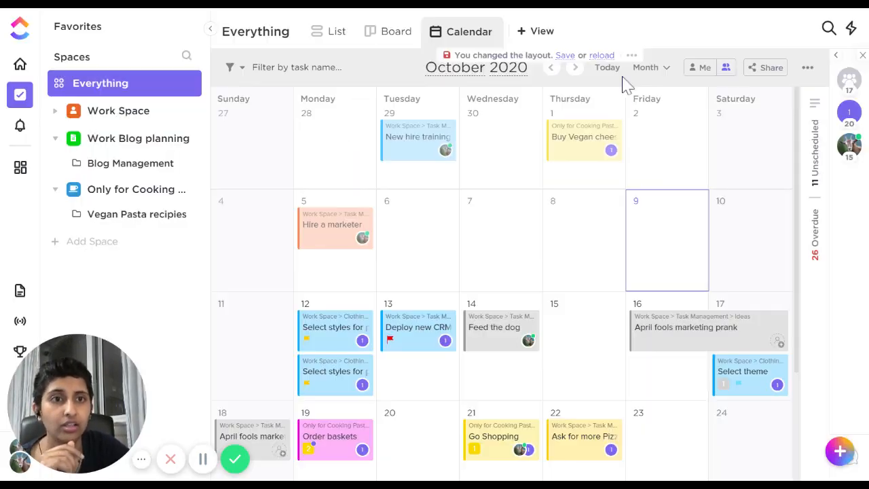
Open the Sync with calendar option from the calendar view settings, keeping Priority shown on task cards.
{"action": "left_click", "coordinate": [812, 74]}
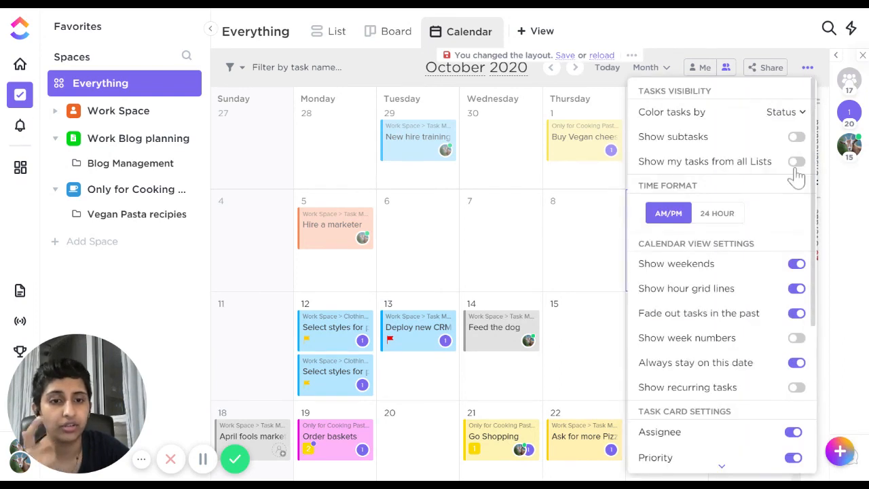
{"action": "left_click", "coordinate": [722, 467]}
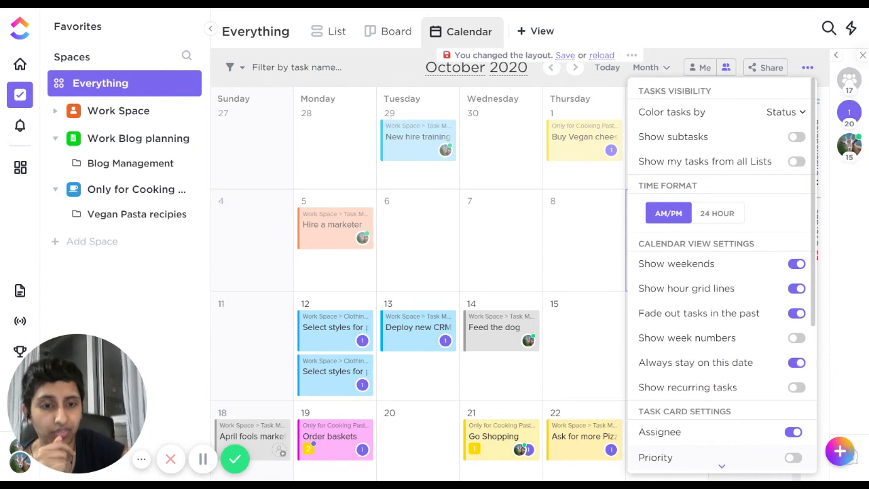
{"action": "left_click", "coordinate": [793, 458]}
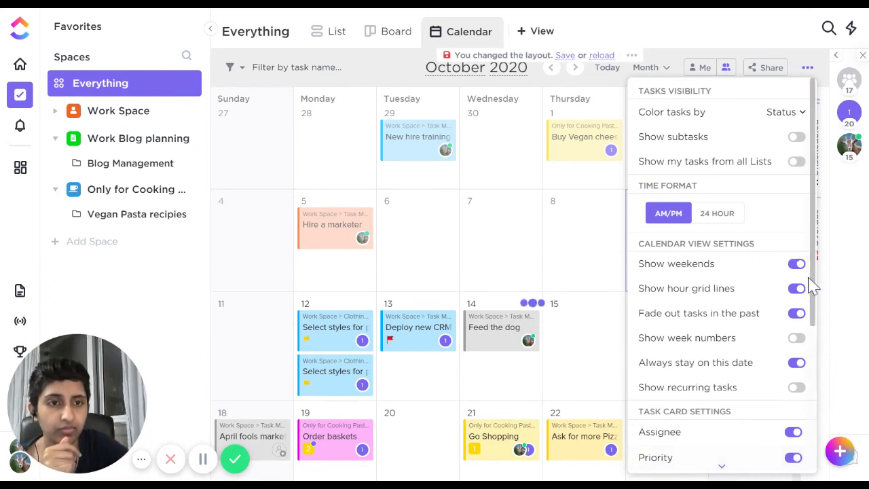
{"action": "scroll", "coordinate": [810, 380], "scroll_direction": "down", "scroll_amount": 5}
{"action": "scroll", "coordinate": [813, 407], "scroll_direction": "down", "scroll_amount": 2}
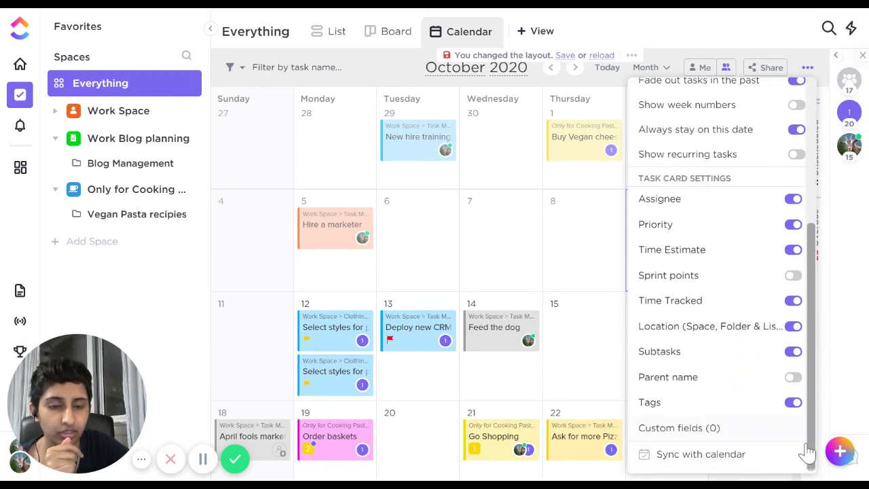
{"action": "left_click", "coordinate": [727, 454]}
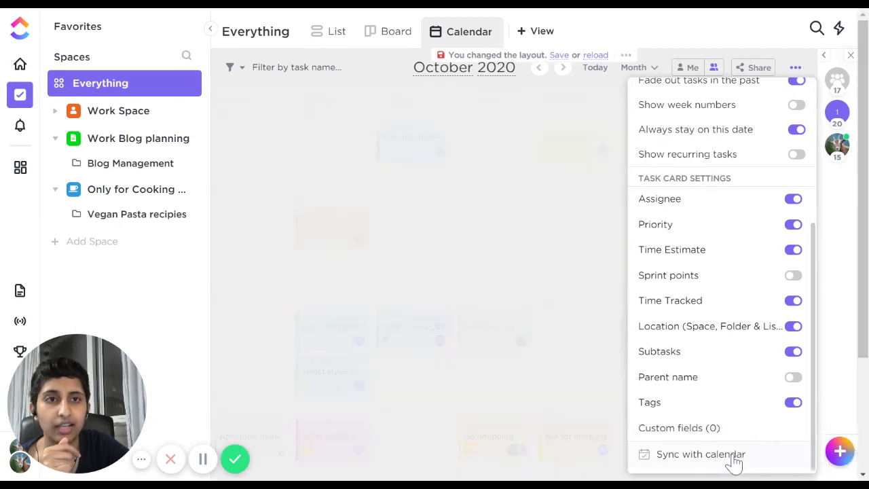